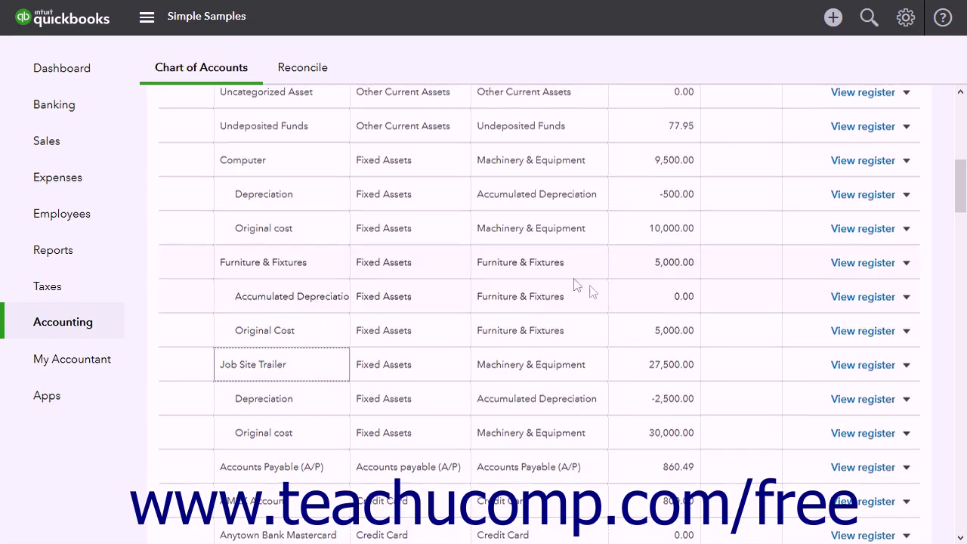
Step: Start a new account with category Fixed Assets and detail type Machinery & Equipment
scroll(605, 294, up, 10)
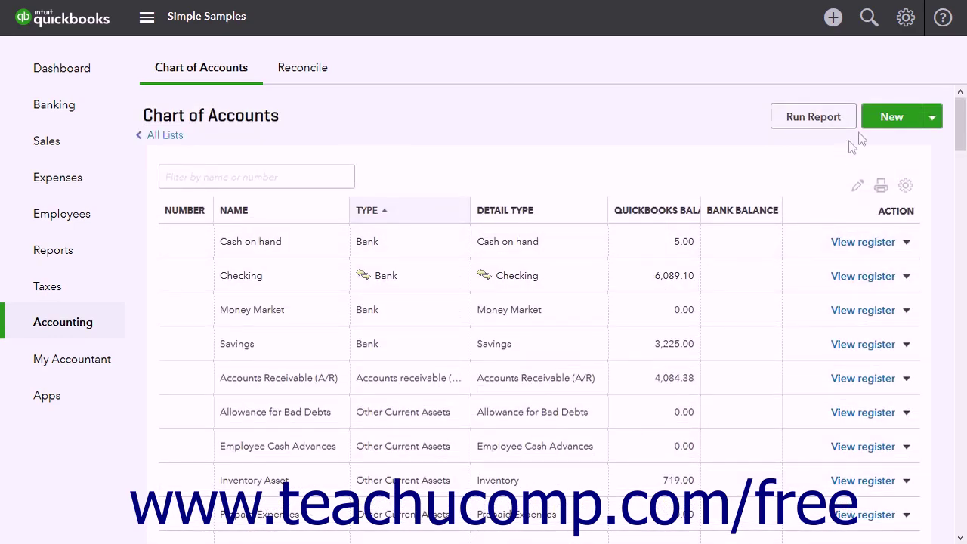
click(885, 121)
click(426, 112)
click(367, 209)
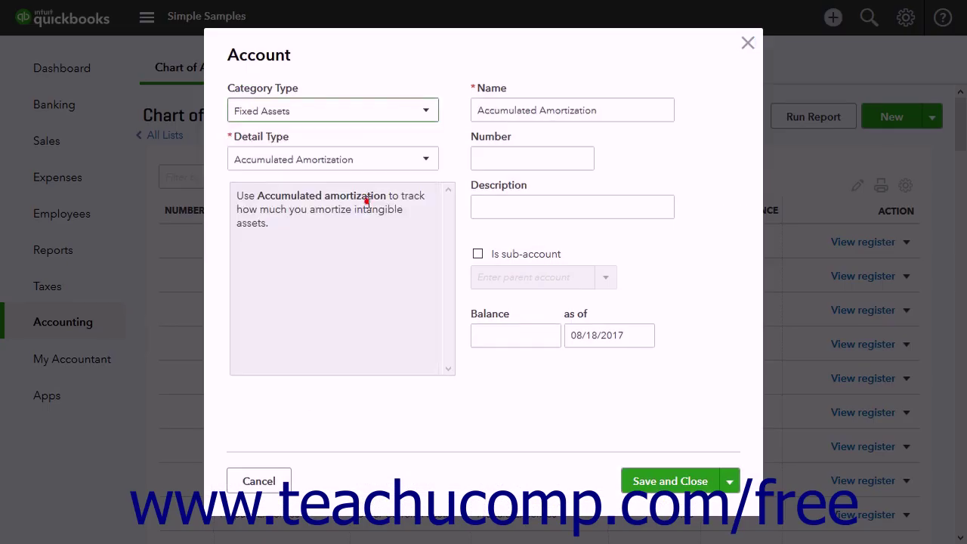
click(425, 161)
scroll(341, 365, down, 1)
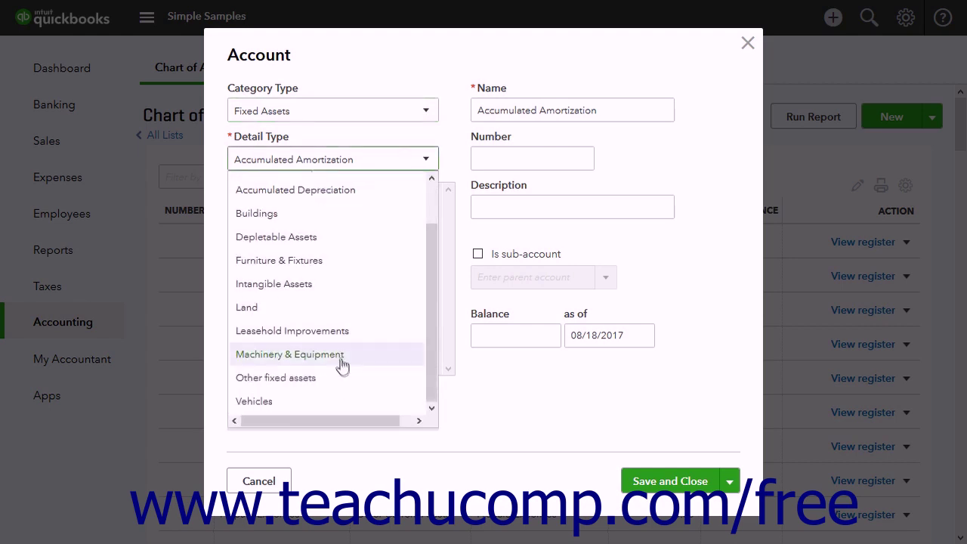
click(341, 354)
Step: Replace the auto-filled account name with 'Backhoe' and move to the original cost amount
click(597, 106)
triple_click(598, 105)
text(Backhoe)
click(491, 355)
click(492, 355)
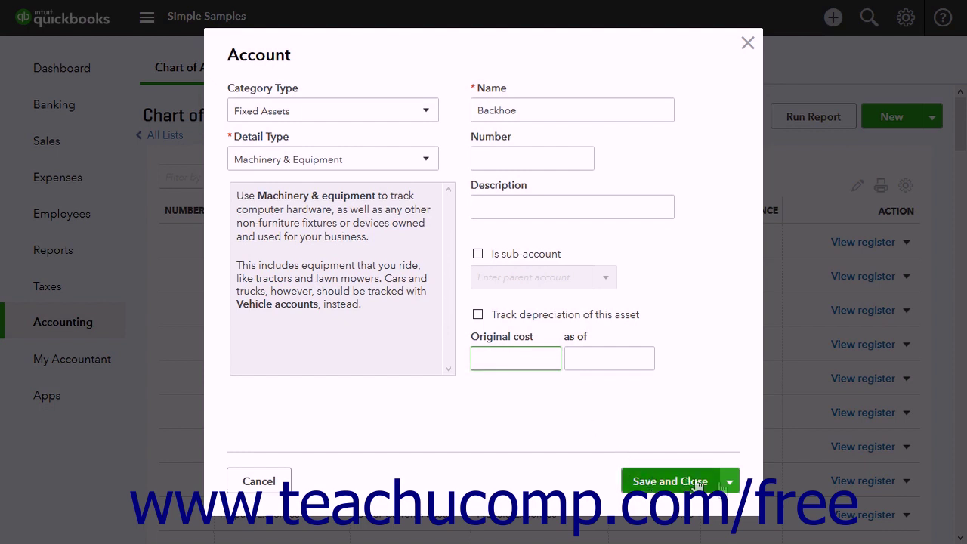
click(730, 487)
Step: Save Backhoe via Save and New, then set the next account to Fixed Assets, Machinery & Equipment
click(714, 512)
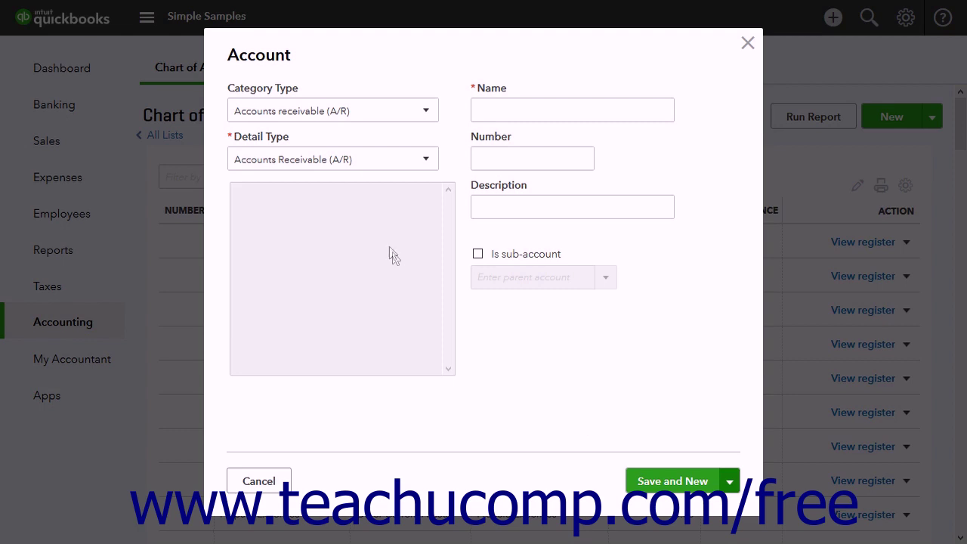
click(428, 111)
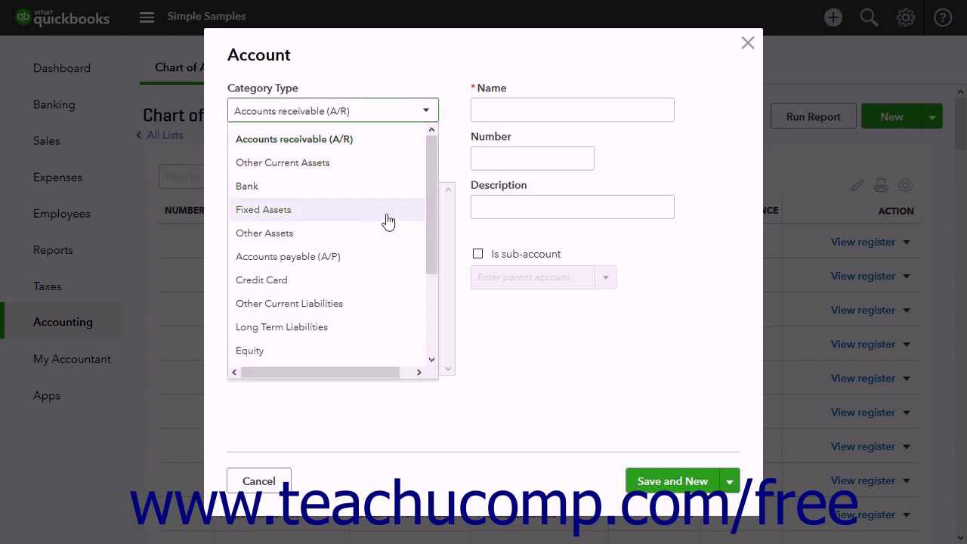
scroll(386, 225, down, 1)
scroll(386, 225, down, 3)
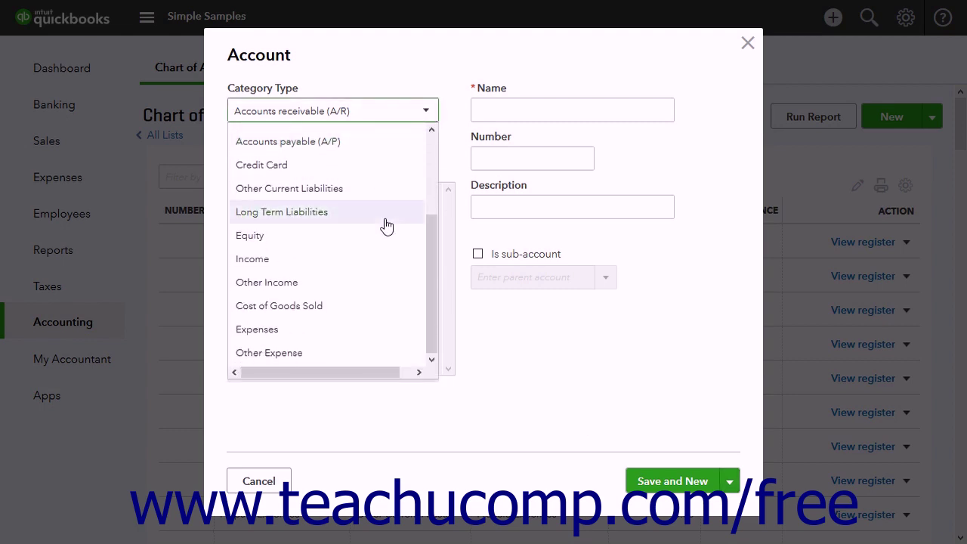
scroll(386, 225, up, 5)
click(362, 216)
click(427, 158)
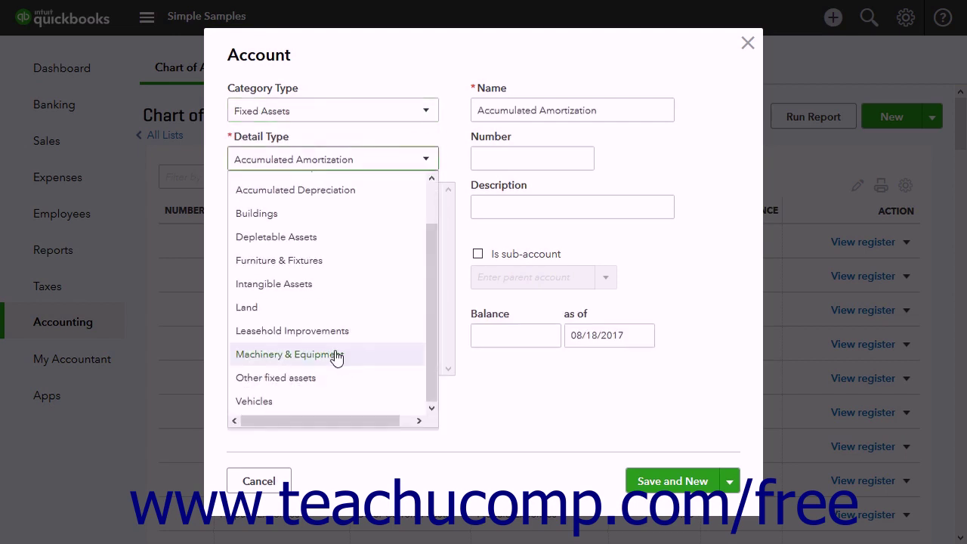
click(335, 351)
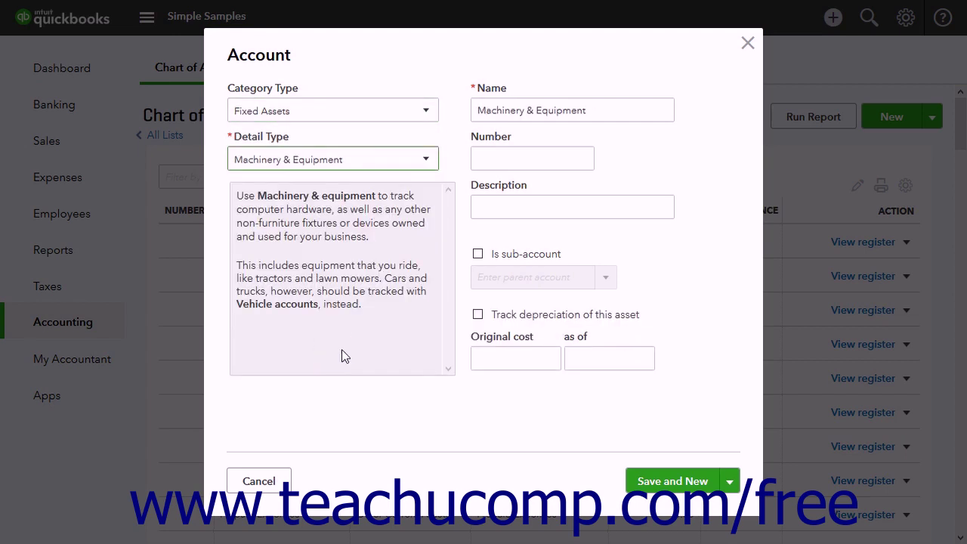
Step: Check 'Track depreciation of this asset' and visit the Original cost and Depreciation amount and date fields
click(478, 315)
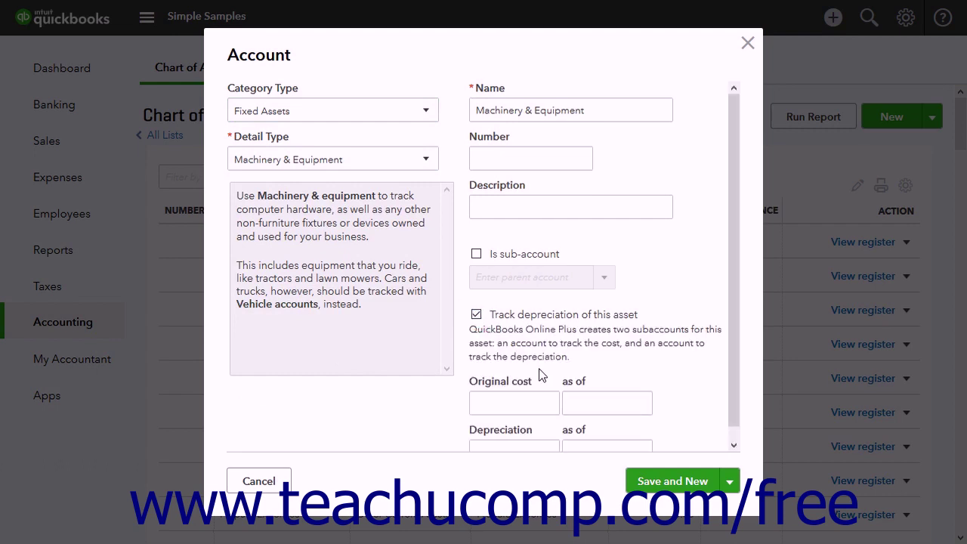
scroll(487, 355, down, 1)
click(459, 389)
click(454, 438)
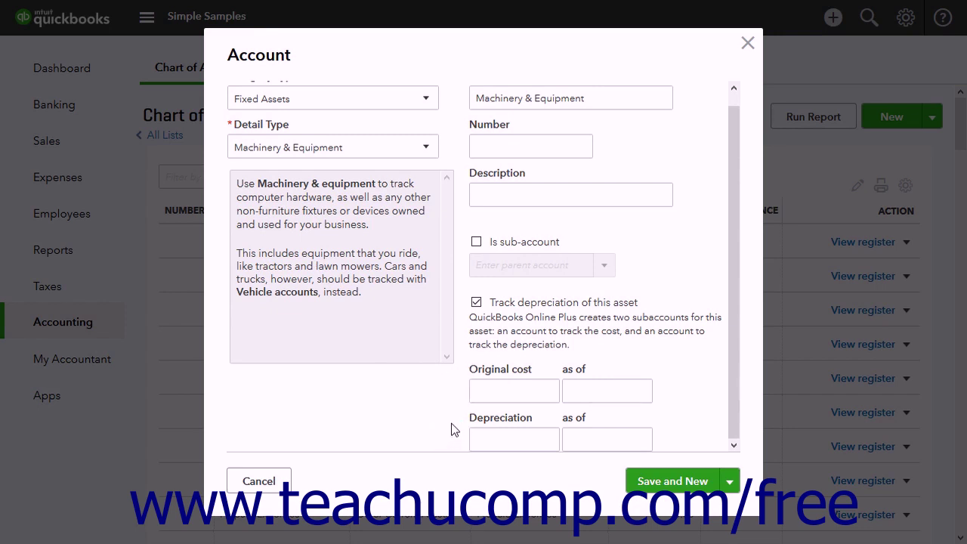
click(508, 389)
click(580, 387)
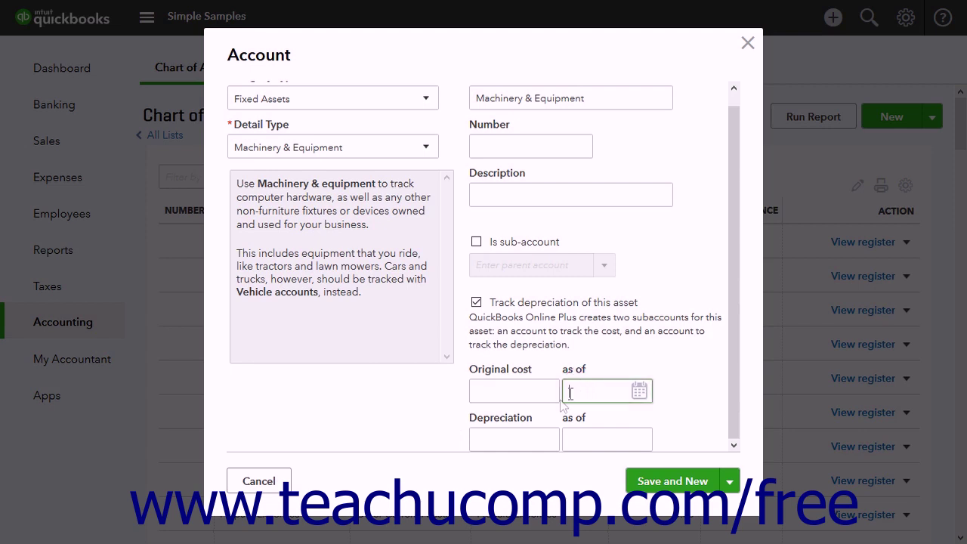
click(513, 436)
click(594, 443)
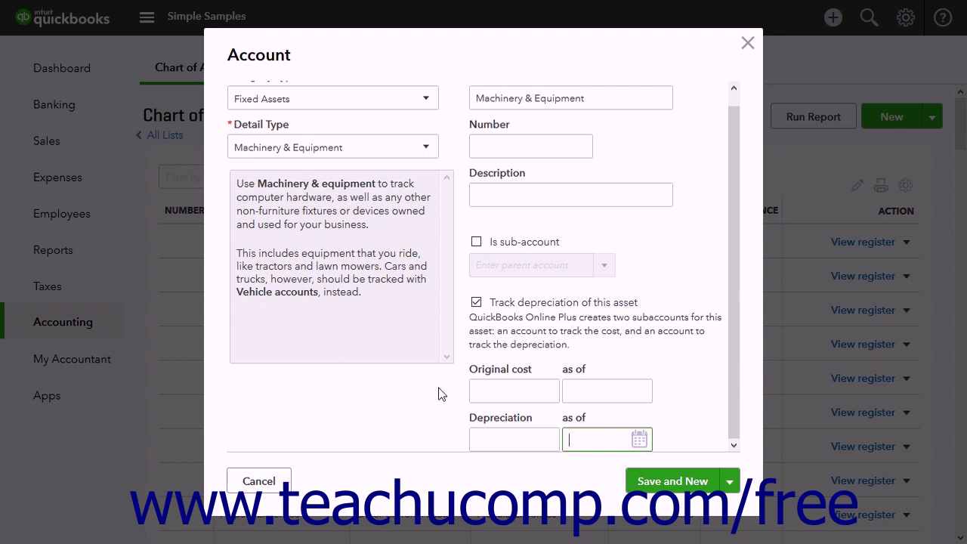
Step: Turn off depreciation tracking, rename to 'Backhoe: Original Cost' under parent Backhoe, and save
click(477, 303)
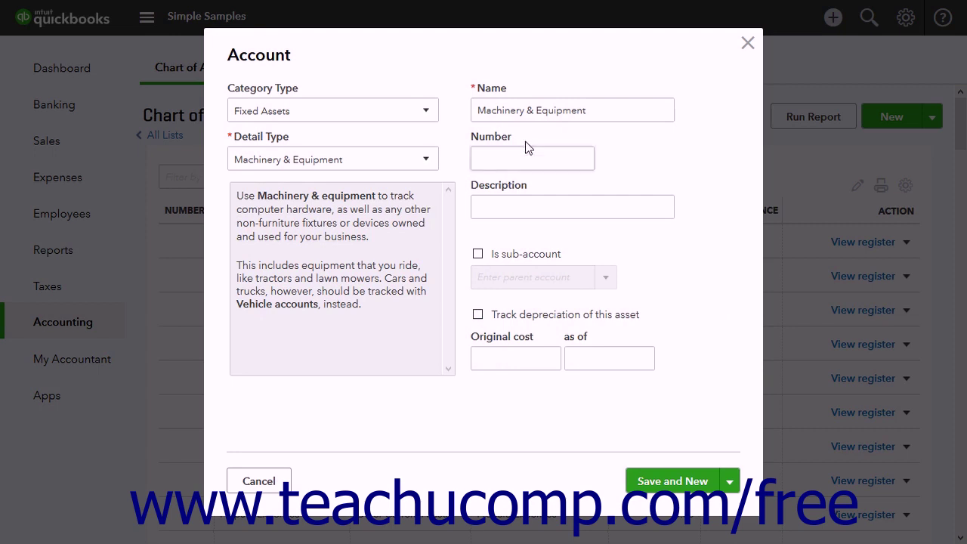
triple_click(596, 109)
text(Backhoe: Original Cost)
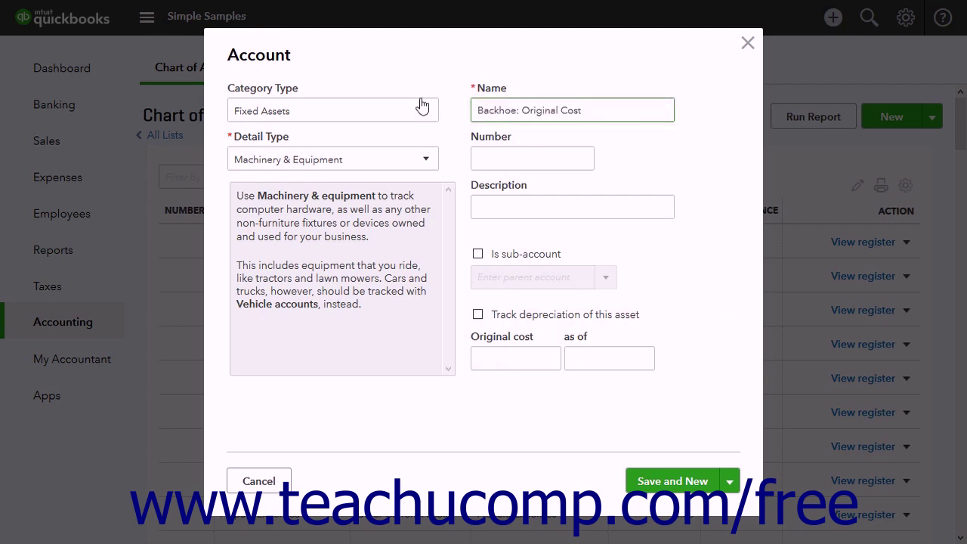
click(477, 255)
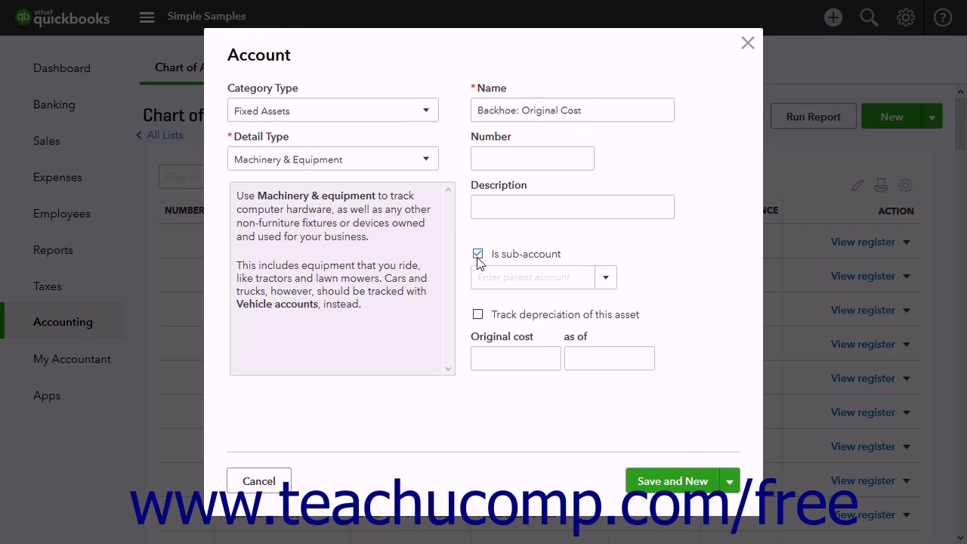
click(606, 281)
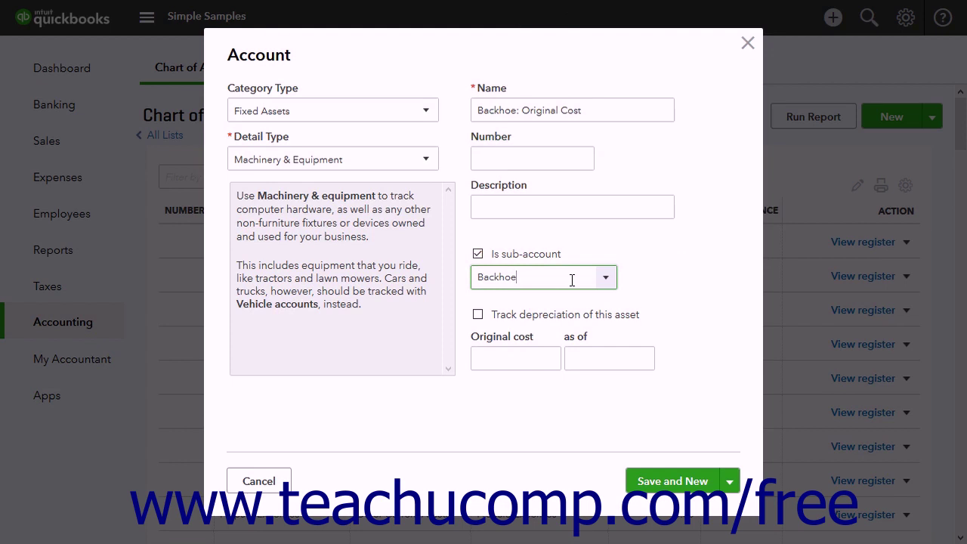
click(532, 357)
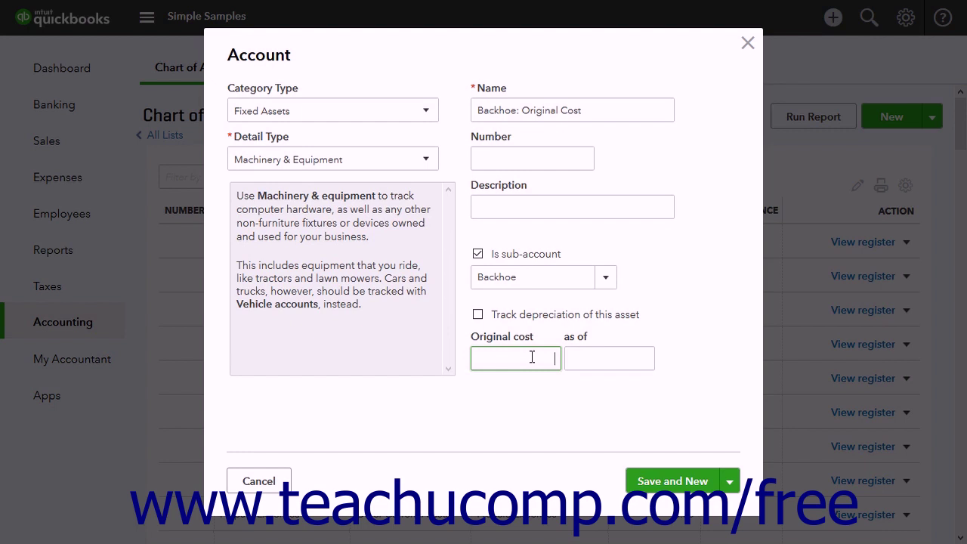
click(656, 481)
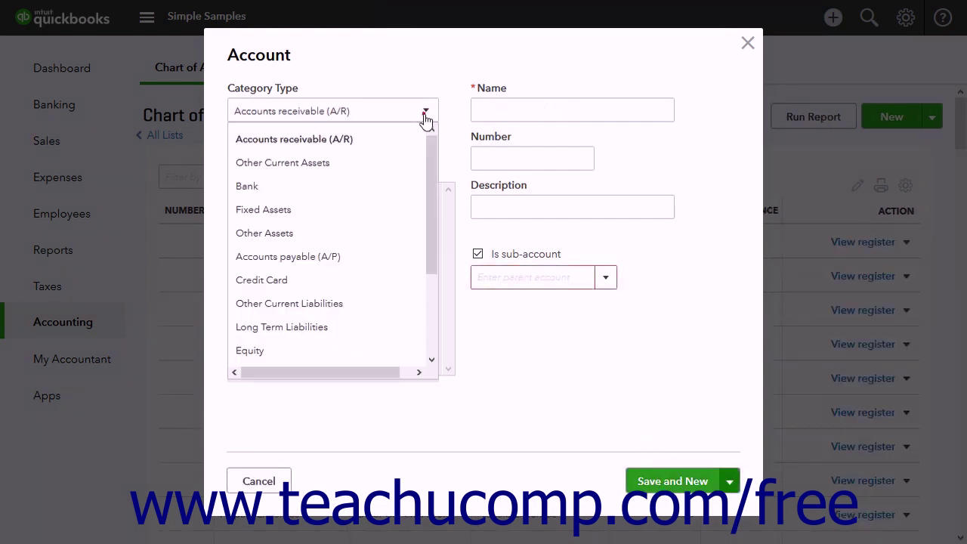
Step: Set category Fixed Assets and detail type Accumulated Depreciation, selecting the account name
click(424, 111)
click(316, 217)
click(428, 160)
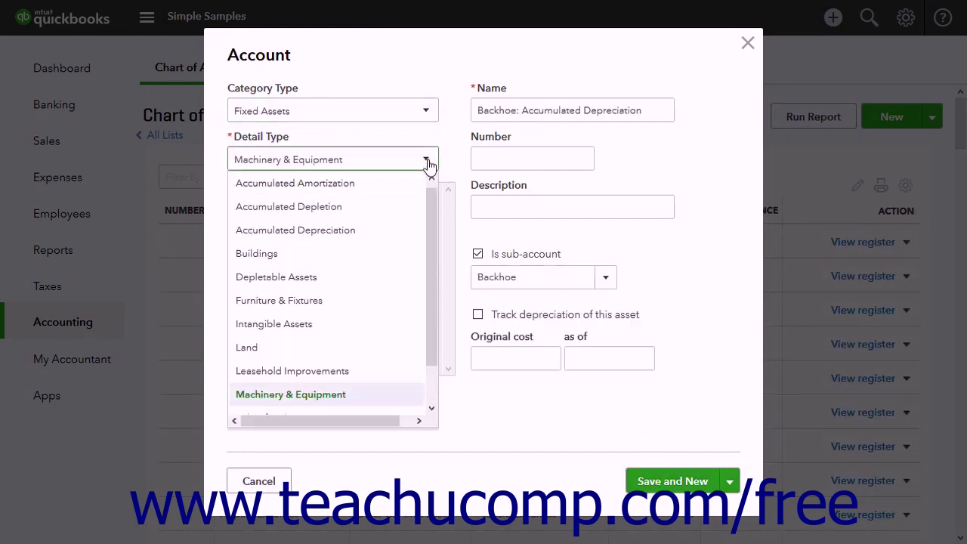
click(379, 230)
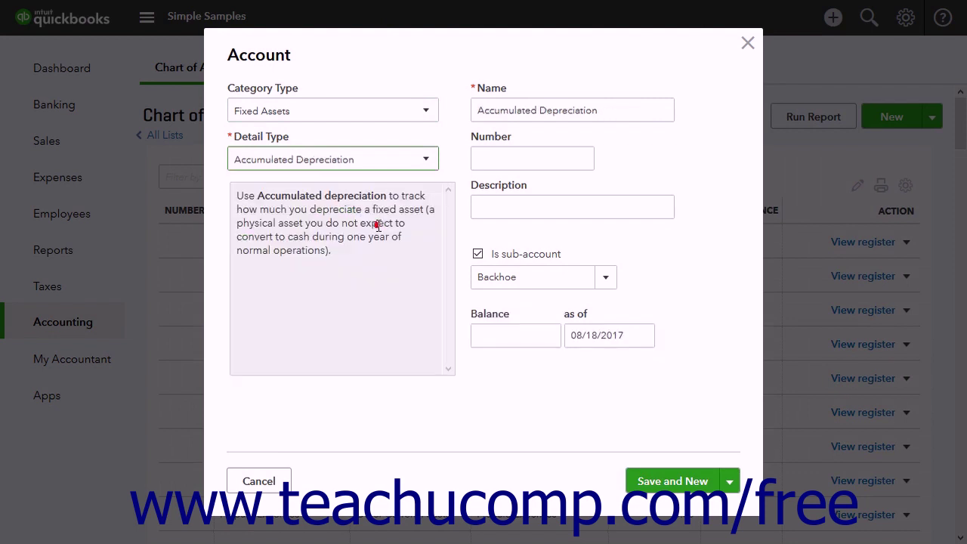
triple_click(609, 110)
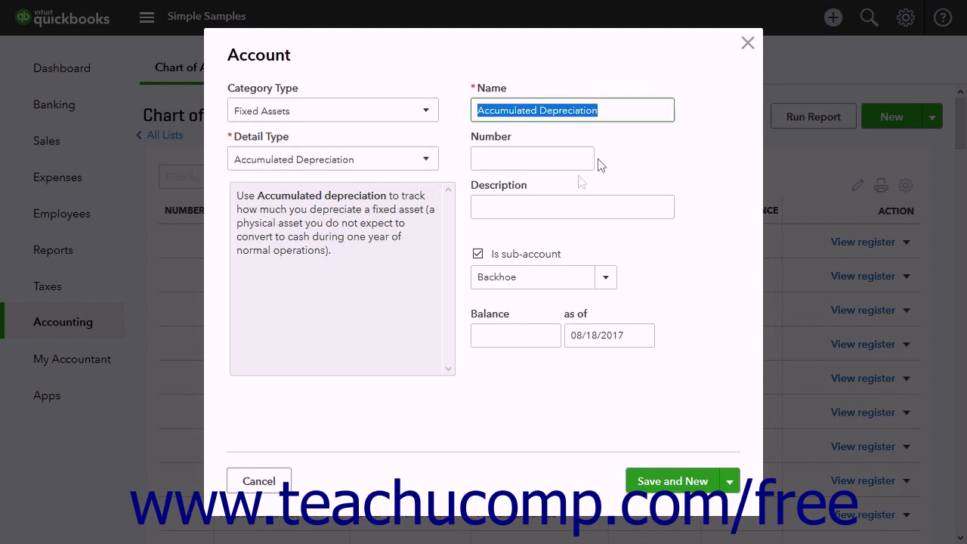
Step: Confirm the balance as-of date 08/18/2017 and save the Accumulated Depreciation account
click(533, 334)
click(595, 335)
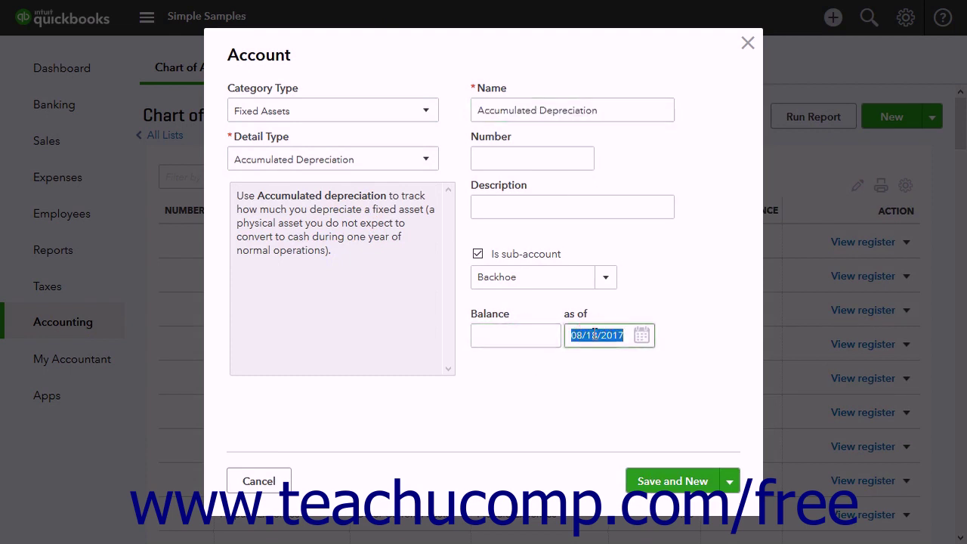
click(701, 481)
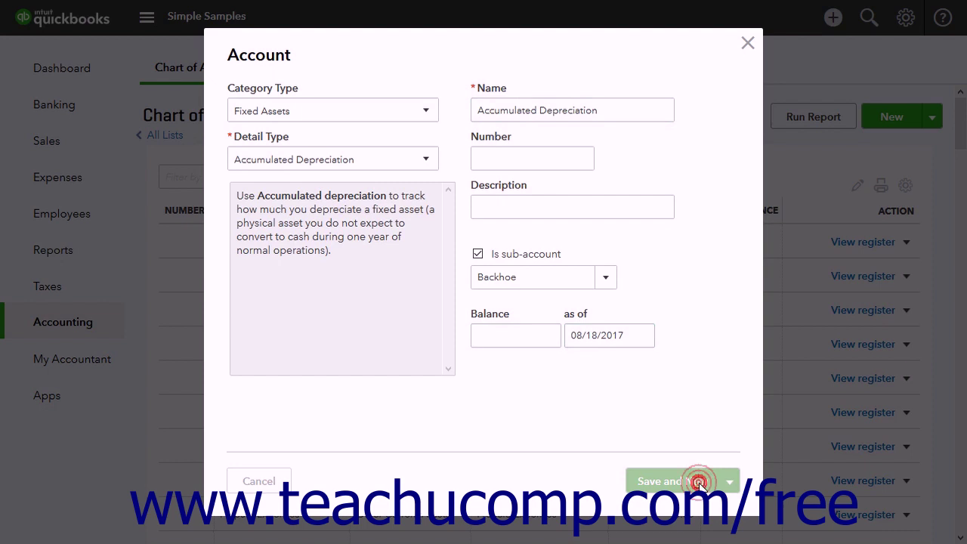
click(427, 114)
Step: Set the account to Fixed Assets with detail type Vehicles and enable depreciation tracking
click(380, 211)
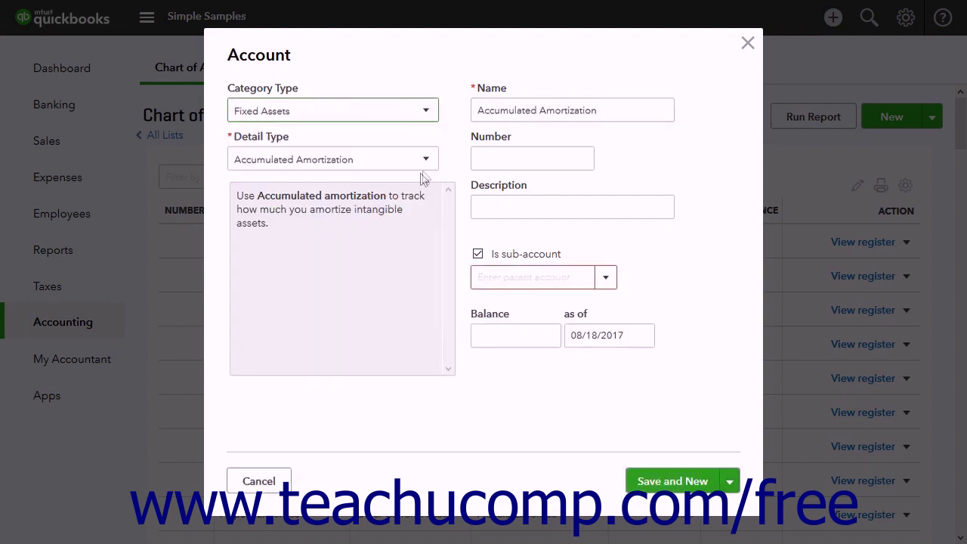
click(427, 161)
scroll(346, 337, down, 1)
click(324, 406)
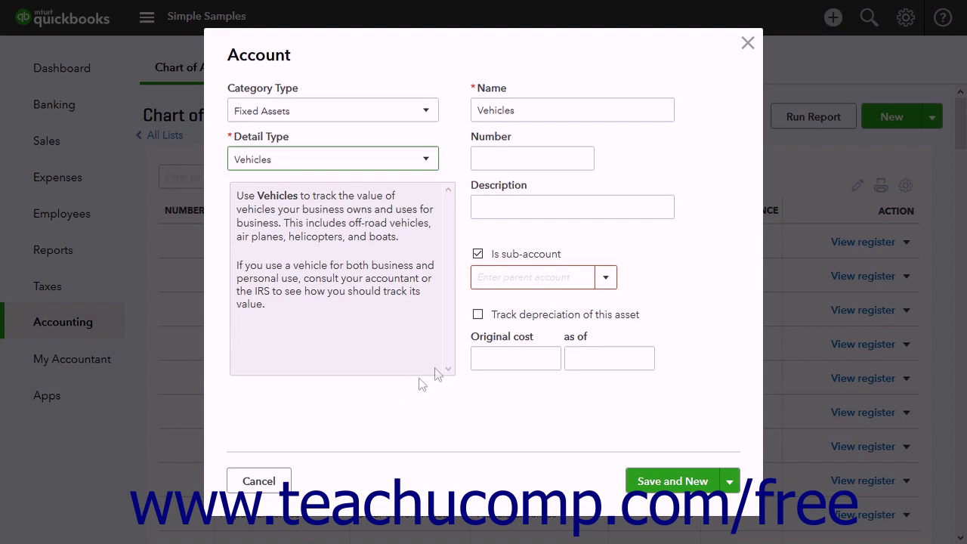
click(478, 315)
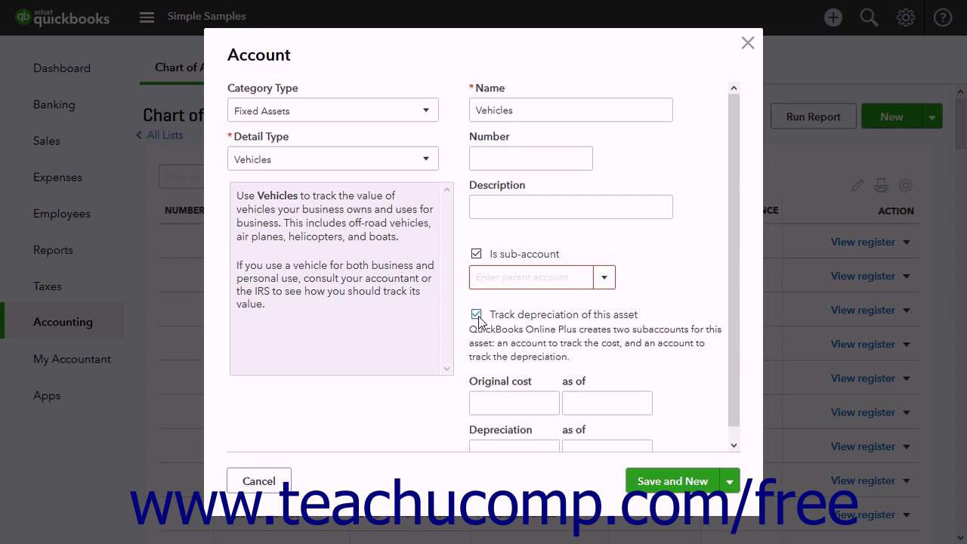
Step: Go through the Original cost and Depreciation amount and as-of date fields twice
click(513, 403)
click(571, 405)
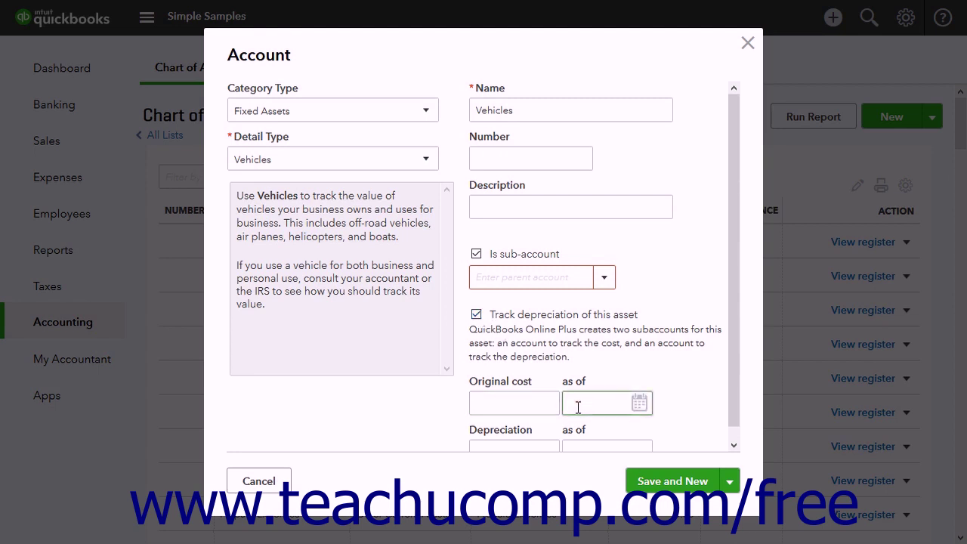
click(534, 439)
click(611, 434)
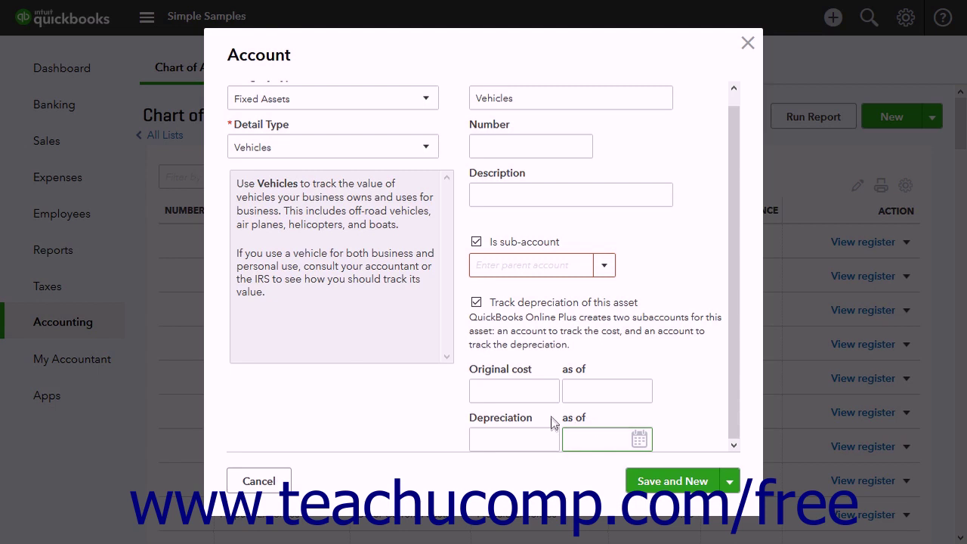
click(535, 400)
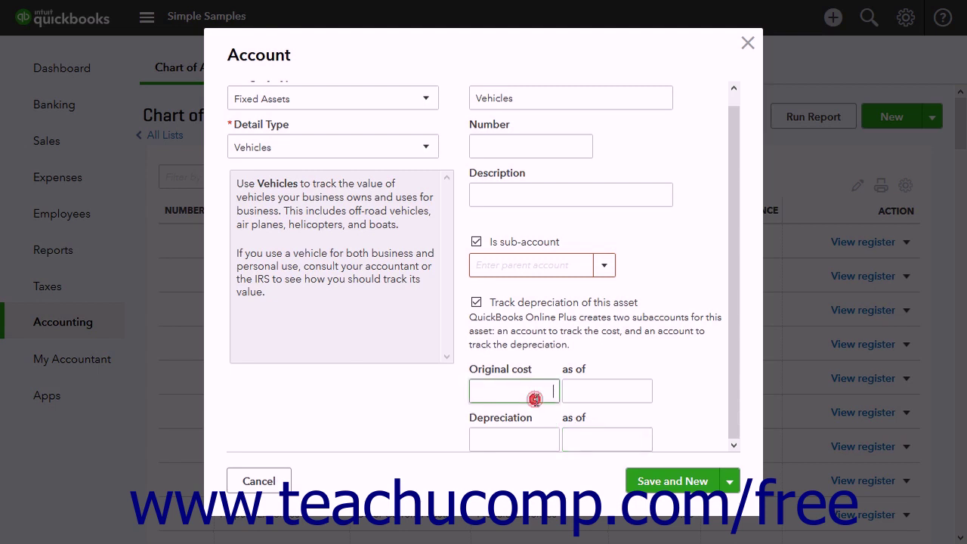
click(602, 401)
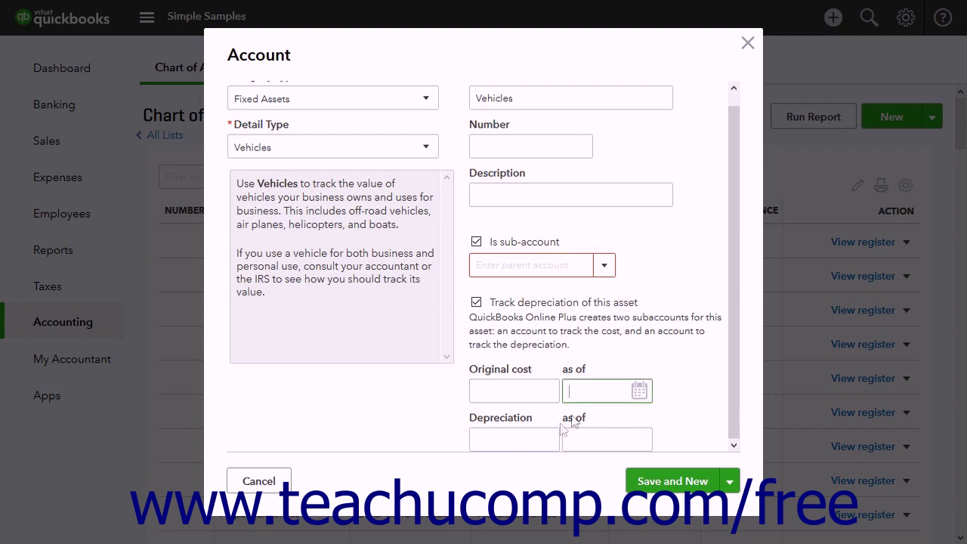
click(539, 439)
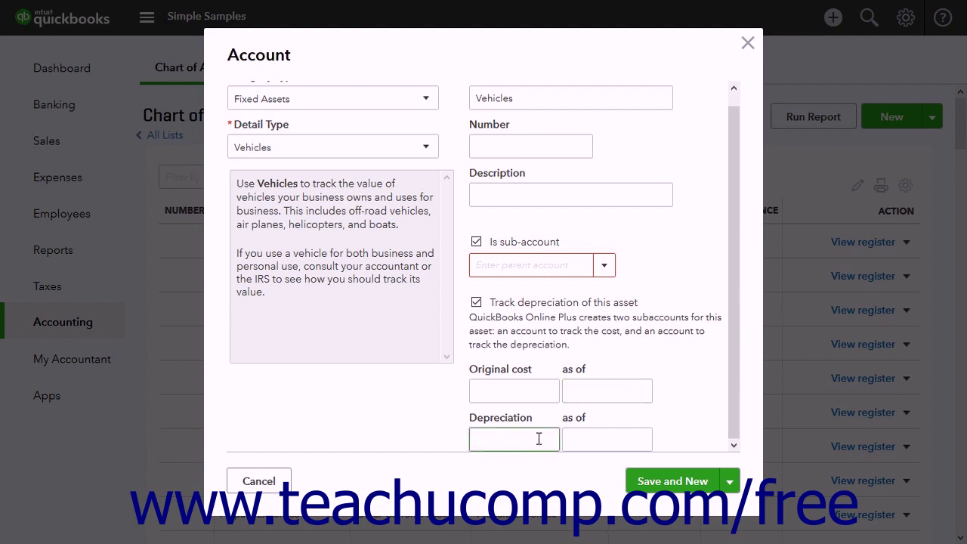
click(589, 439)
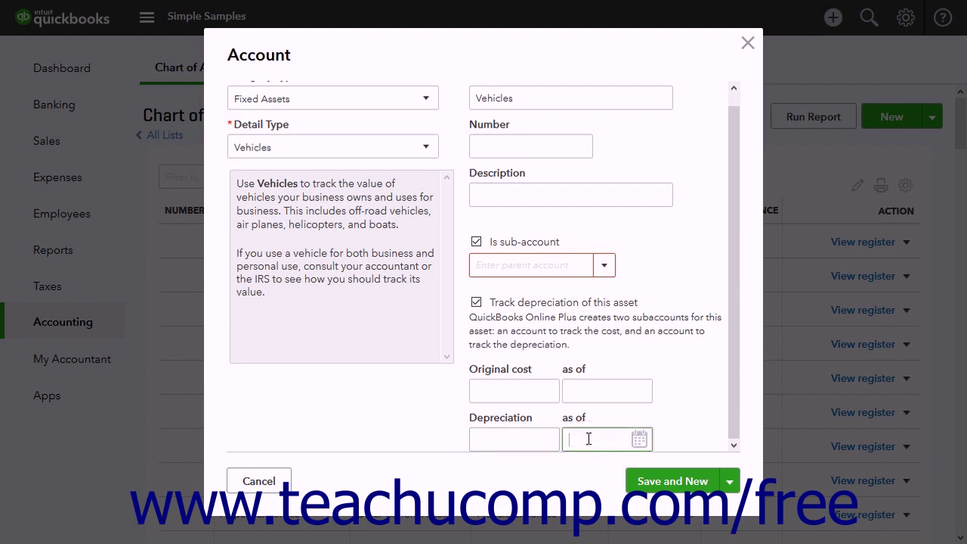